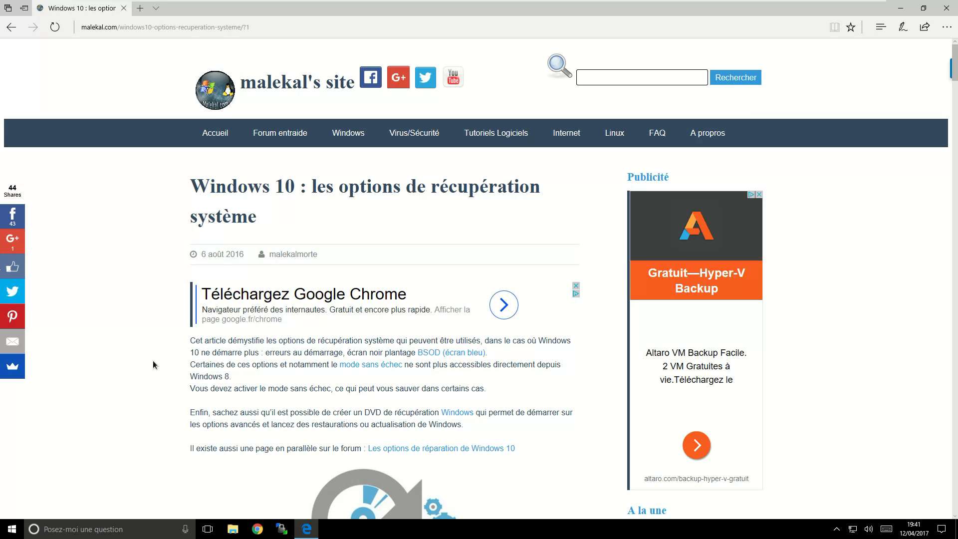
Read the article's introduction on ways to reach the recovery options, highlighting the "directement depuis Windows" entry.
scroll(152, 360, down, 10)
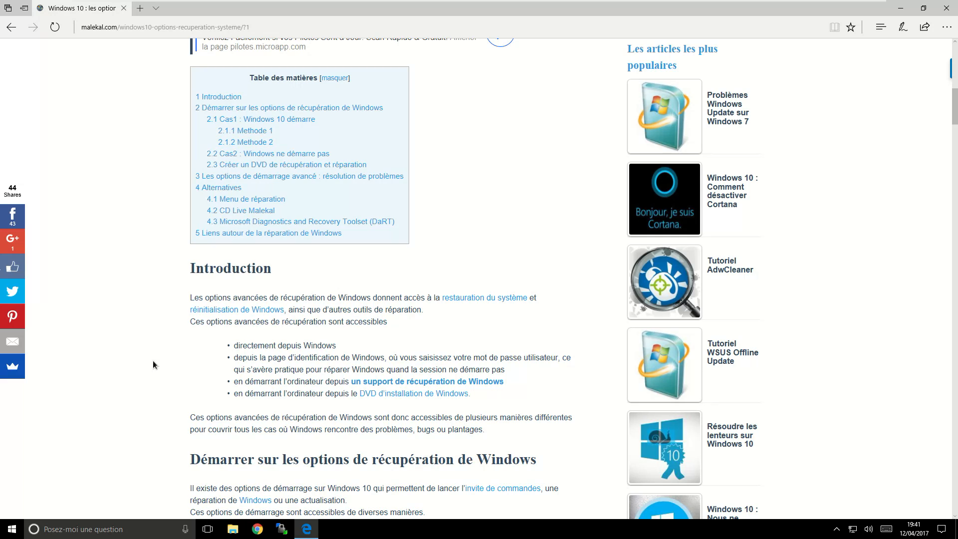
scroll(152, 360, up, 6)
scroll(152, 360, down, 6)
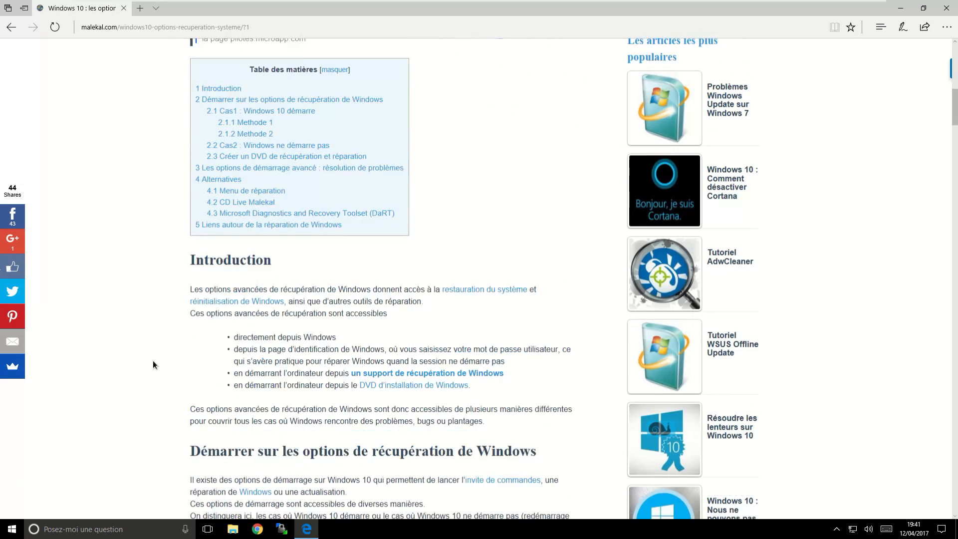
scroll(152, 360, down, 1)
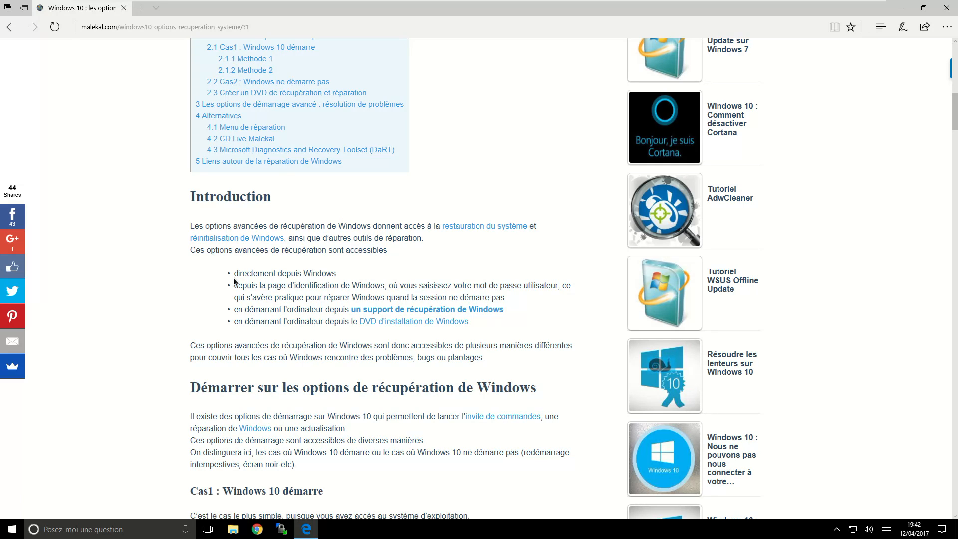
drag(238, 273, 348, 274)
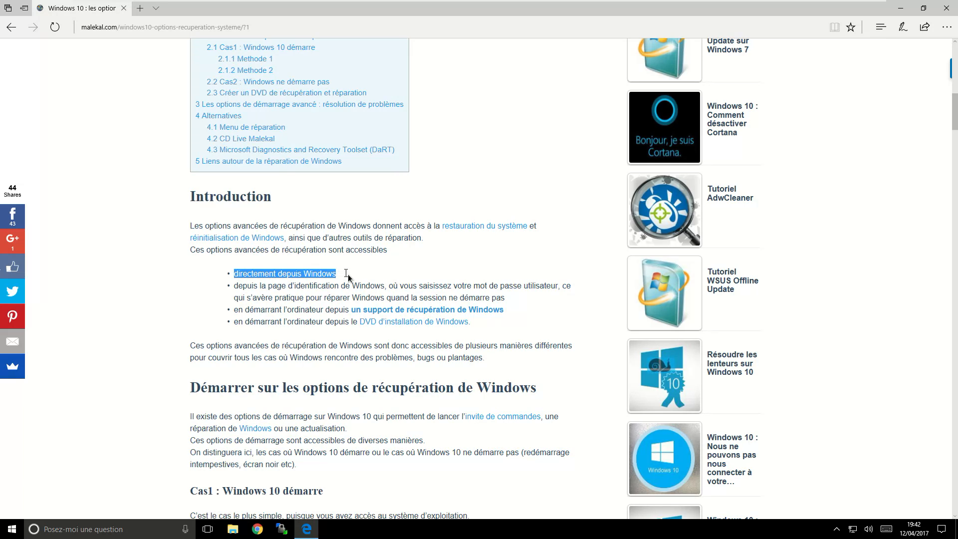
click(211, 276)
View the Récupération page under Mise à jour et sécurité in Windows Settings, including Démarrage avancé, and close Settings.
click(12, 528)
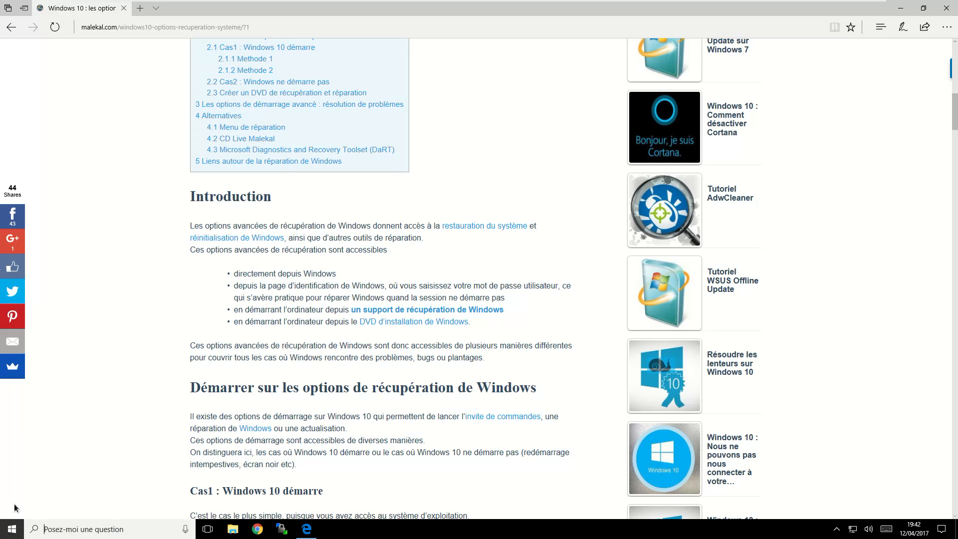
click(15, 484)
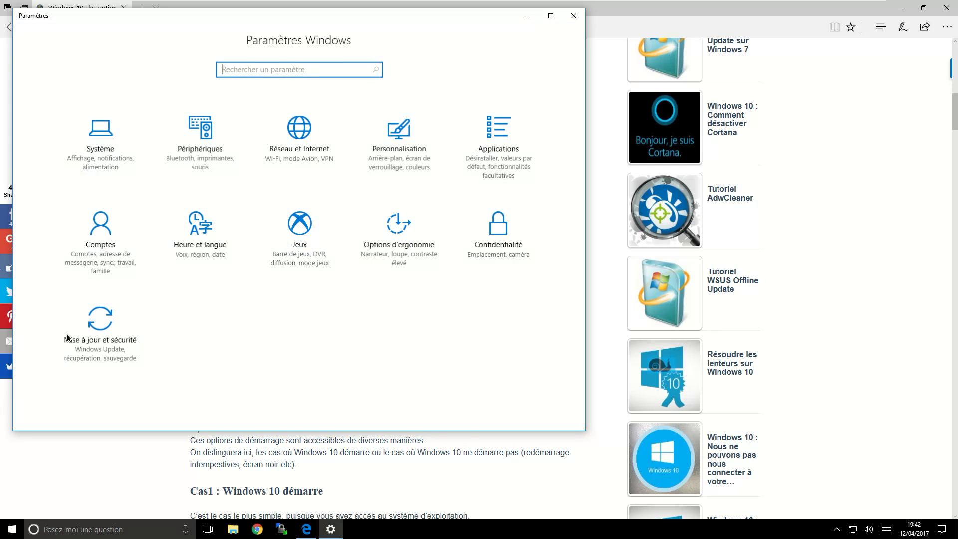
click(121, 331)
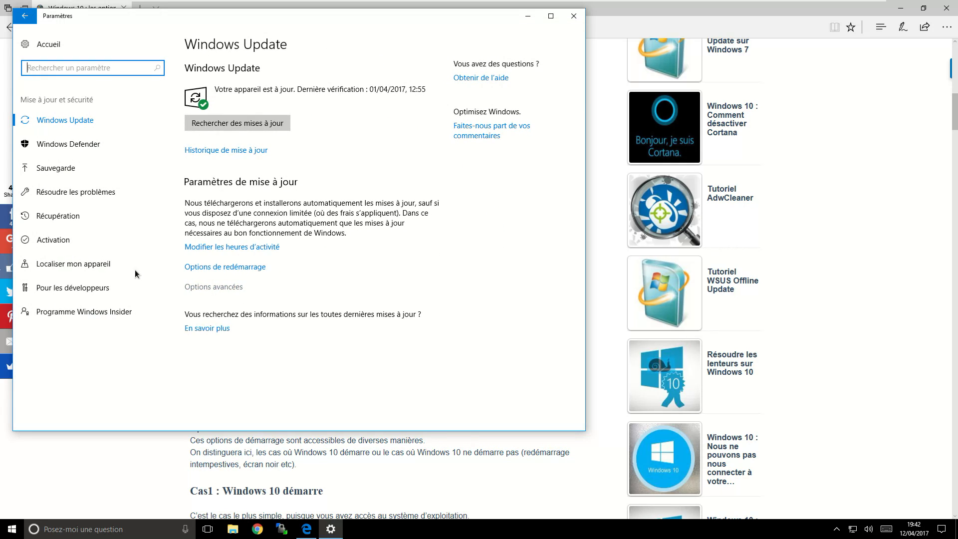
click(68, 216)
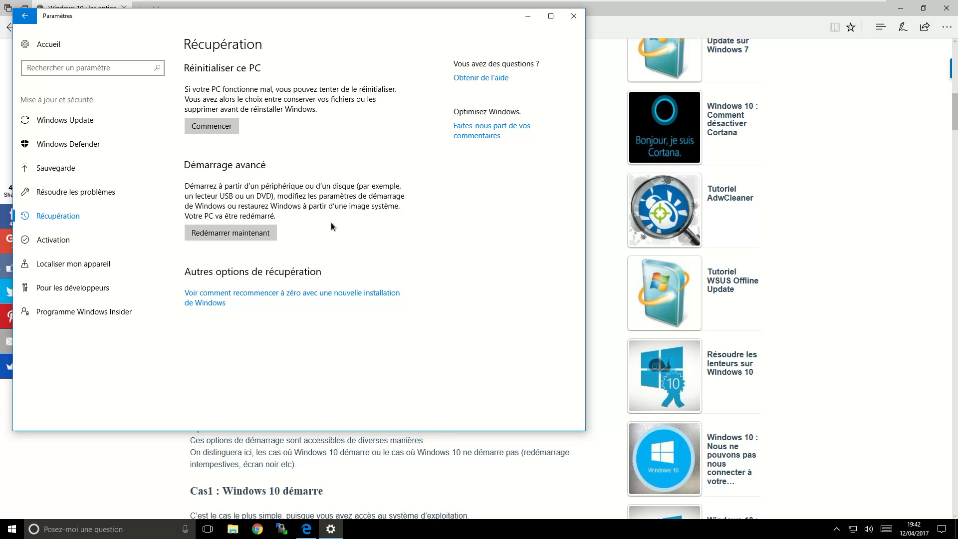
click(576, 19)
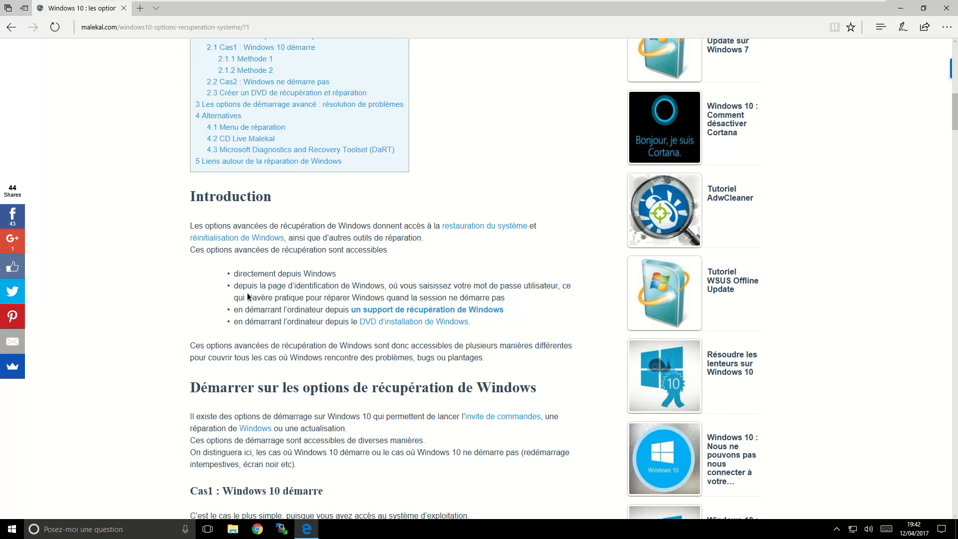
Highlight the article's sign-in page entry, view Sauvegarder et restaurer (Windows 7) in the Control Panel, and close it.
drag(234, 286, 576, 297)
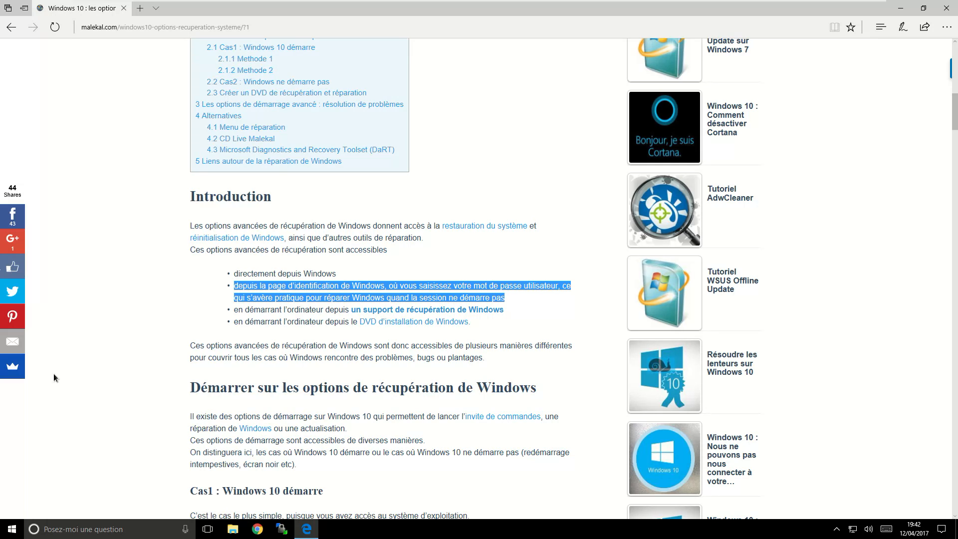
click(75, 530)
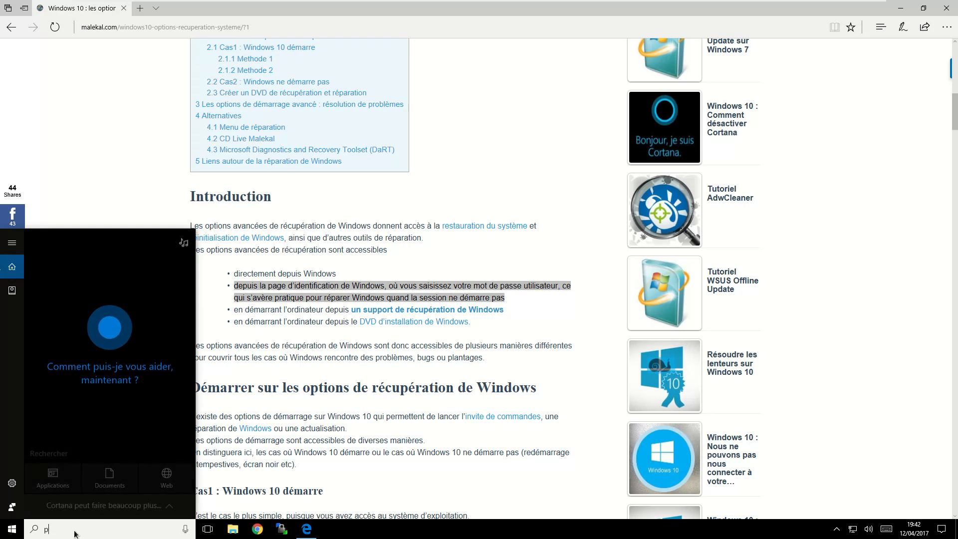
text(panneau de)
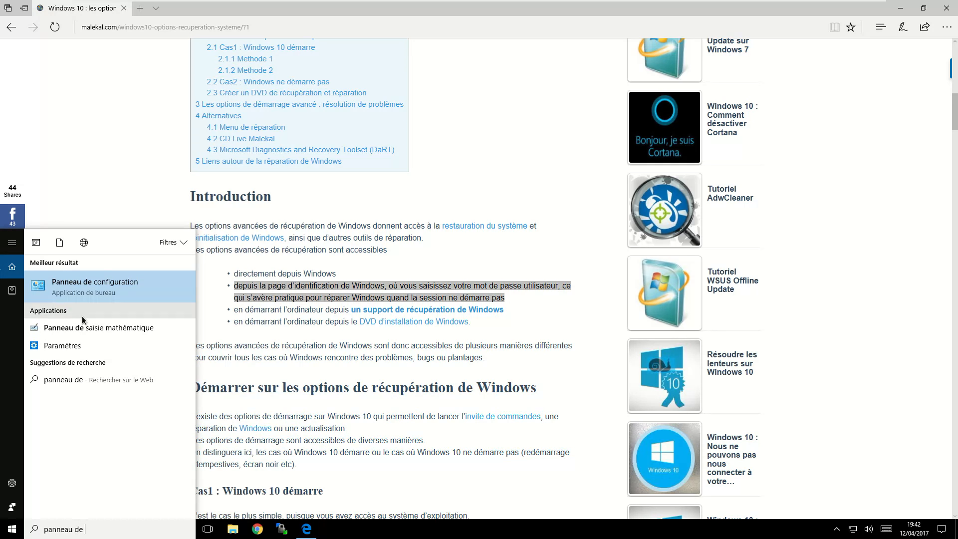
click(107, 284)
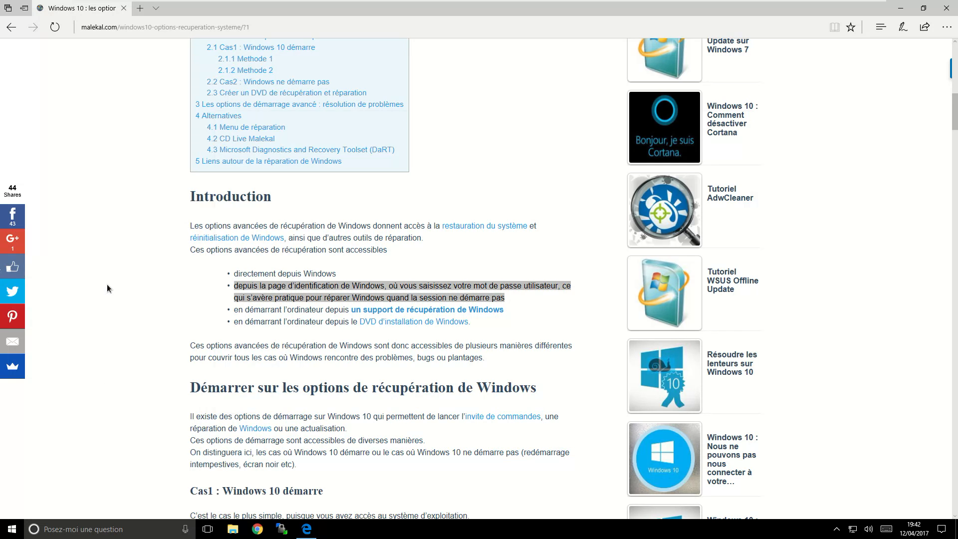
scroll(494, 355, down, 2)
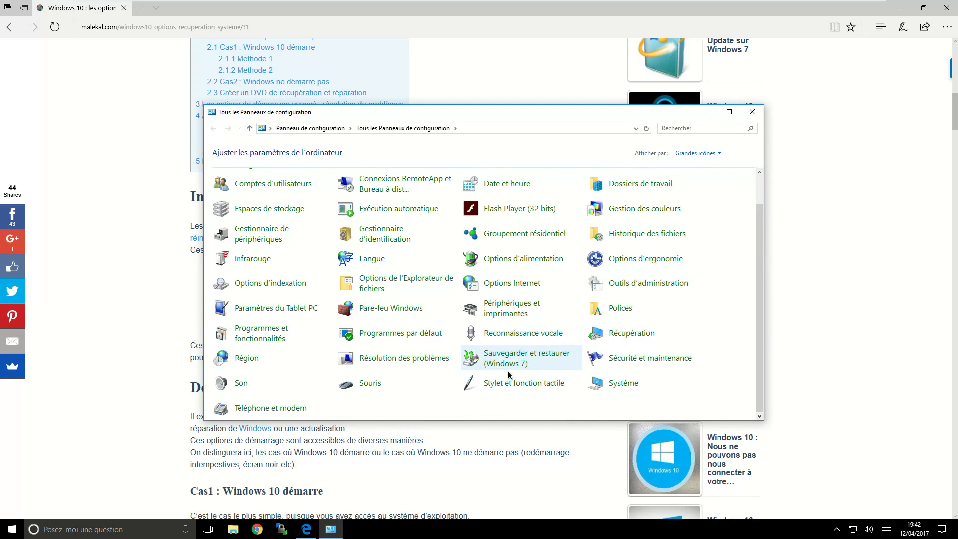
click(513, 363)
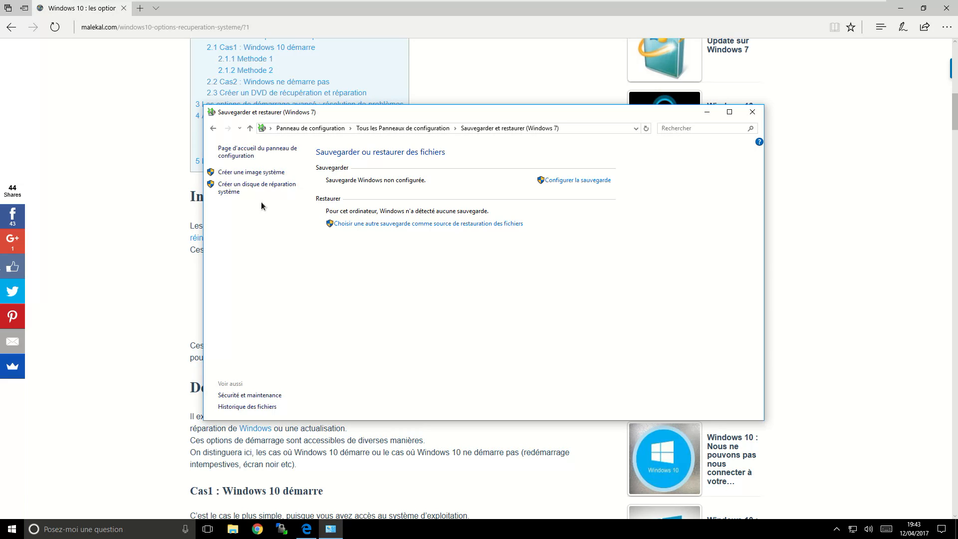
click(752, 112)
Highlight the article's Windows installation DVD entry, close the browser, and sign out of the Windows session.
drag(477, 324, 348, 335)
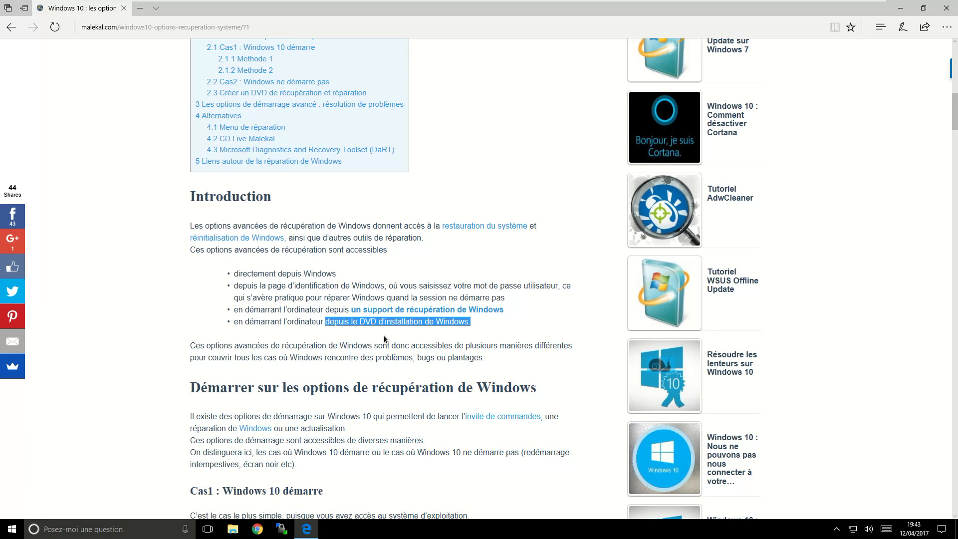
click(945, 8)
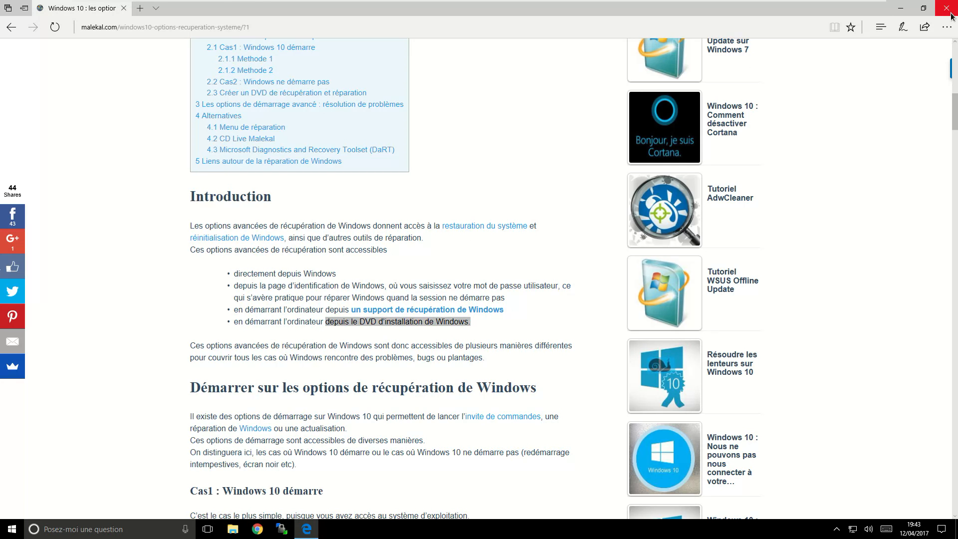
right_click(12, 529)
mouse_move(59, 504)
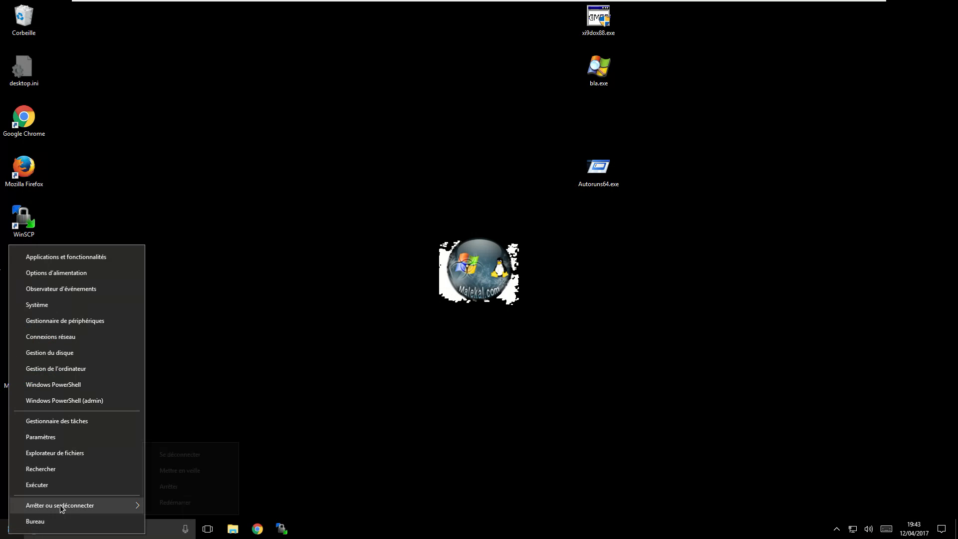
click(221, 454)
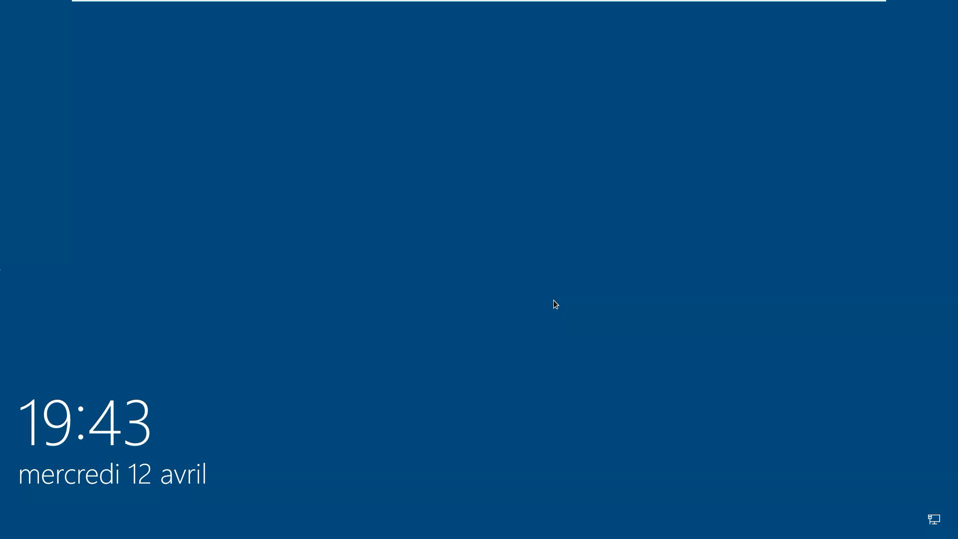
Restart the PC from the sign-in screen into the recovery environment and open Options avancées under Dépannage.
click(552, 298)
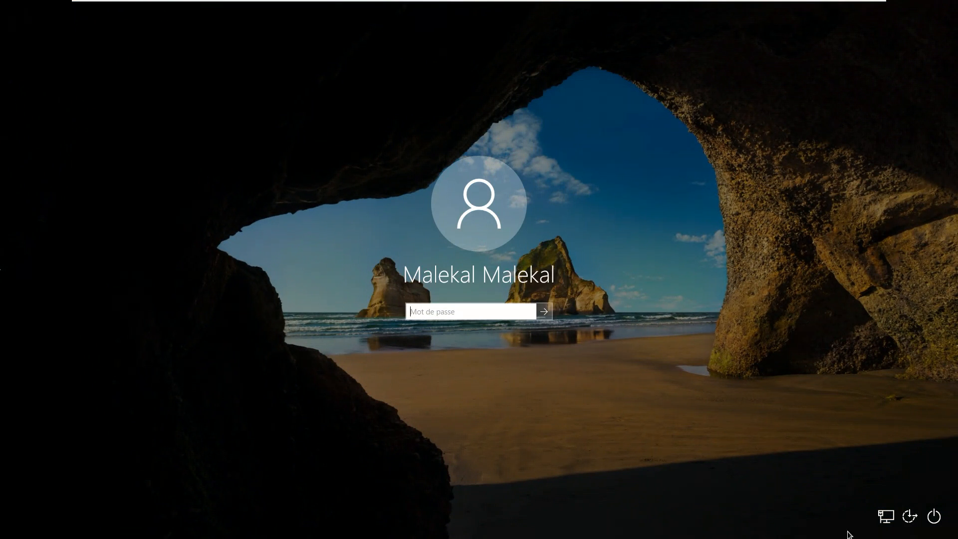
click(939, 520)
click(928, 493)
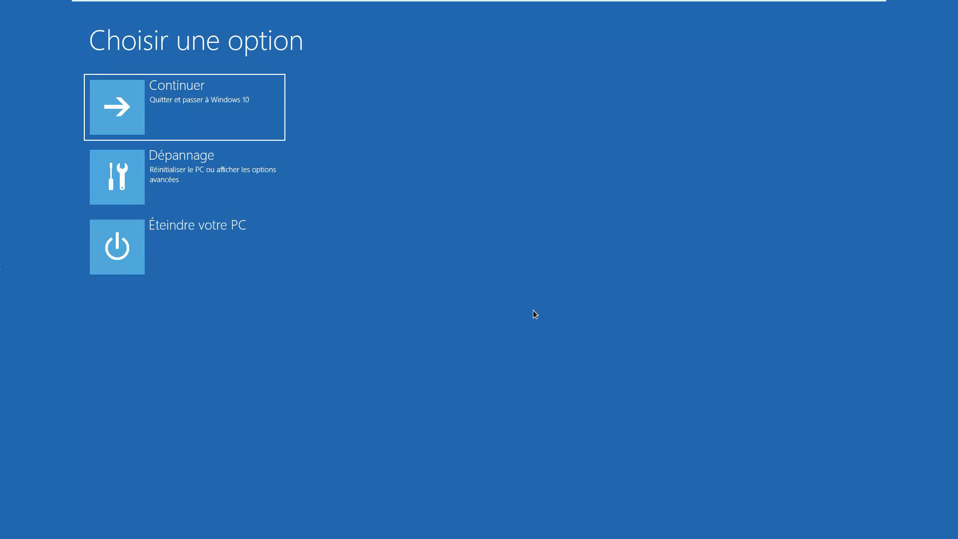
click(230, 189)
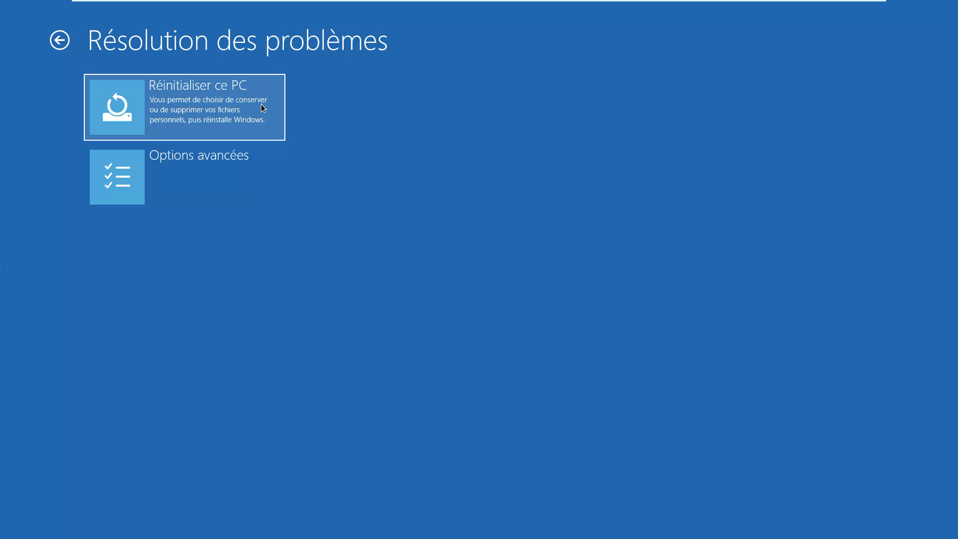
click(205, 166)
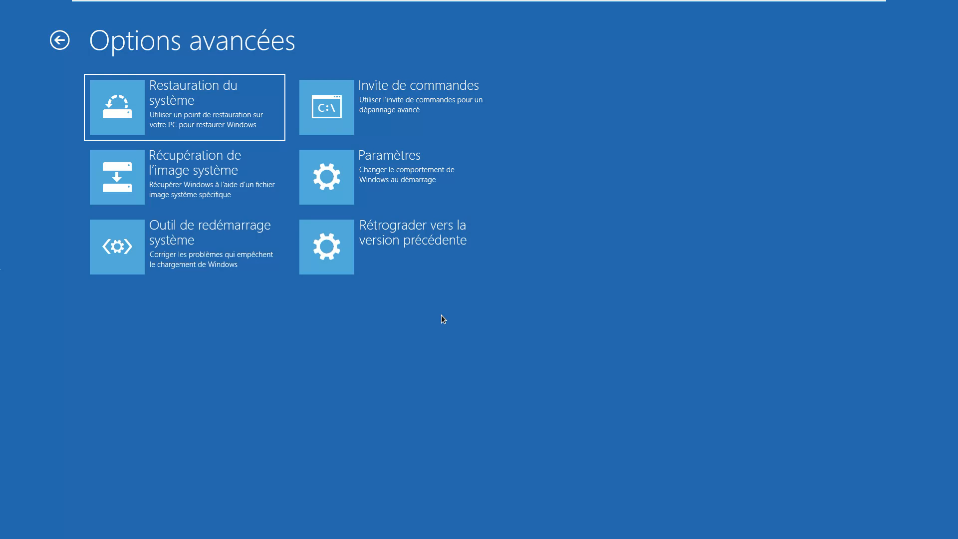
View the Paramètres page listing the Windows startup options, and return to Options avancées without restarting.
click(431, 172)
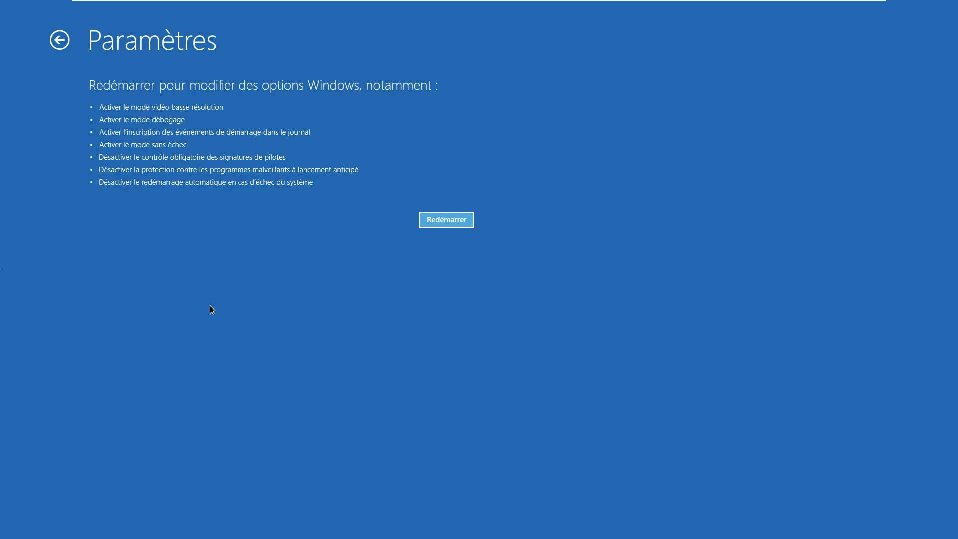
click(60, 40)
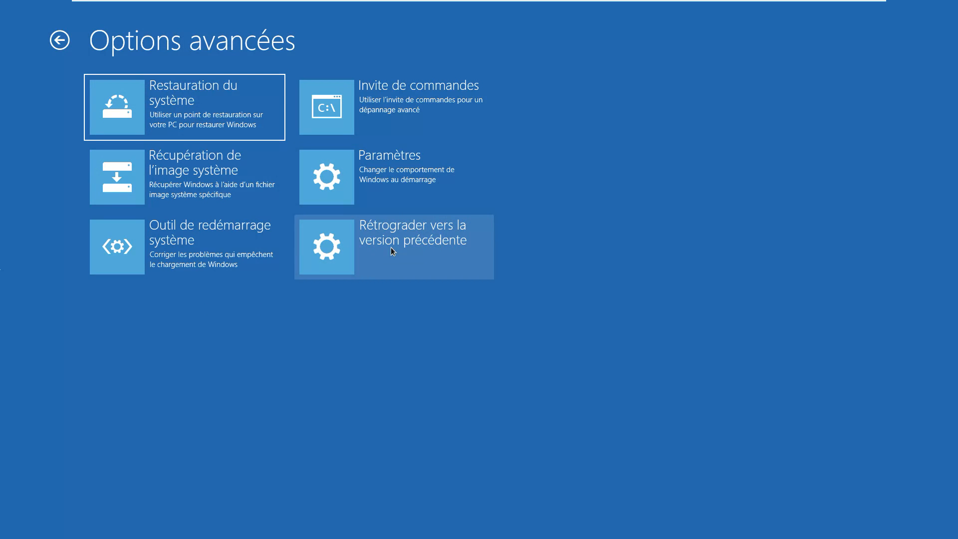
click(408, 178)
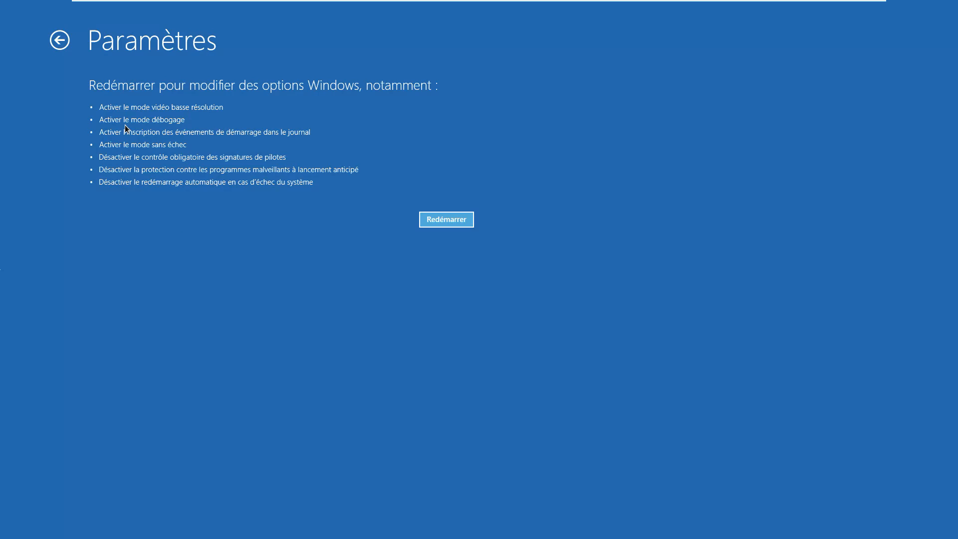
click(58, 41)
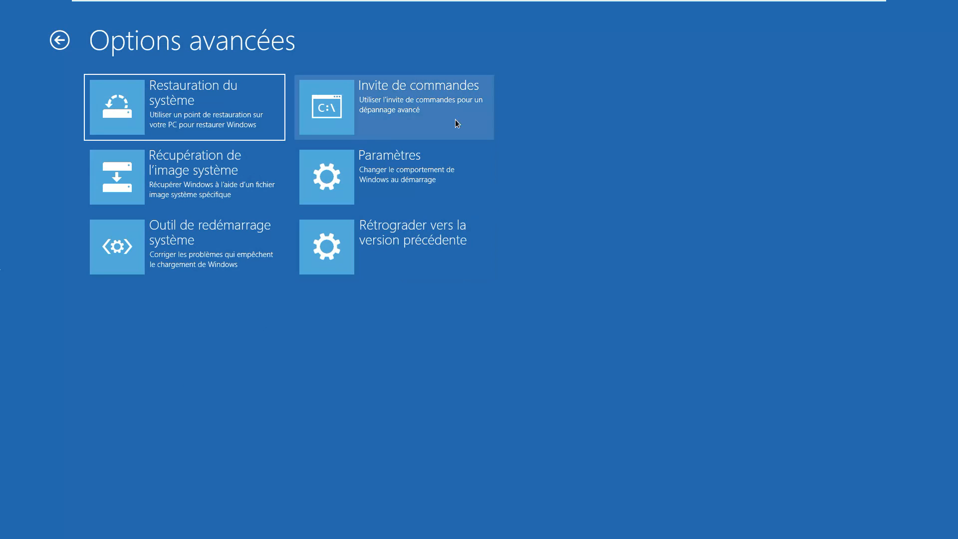
Launch the recovery Invite de commandes, choosing the listed user account and entering its account password.
click(360, 92)
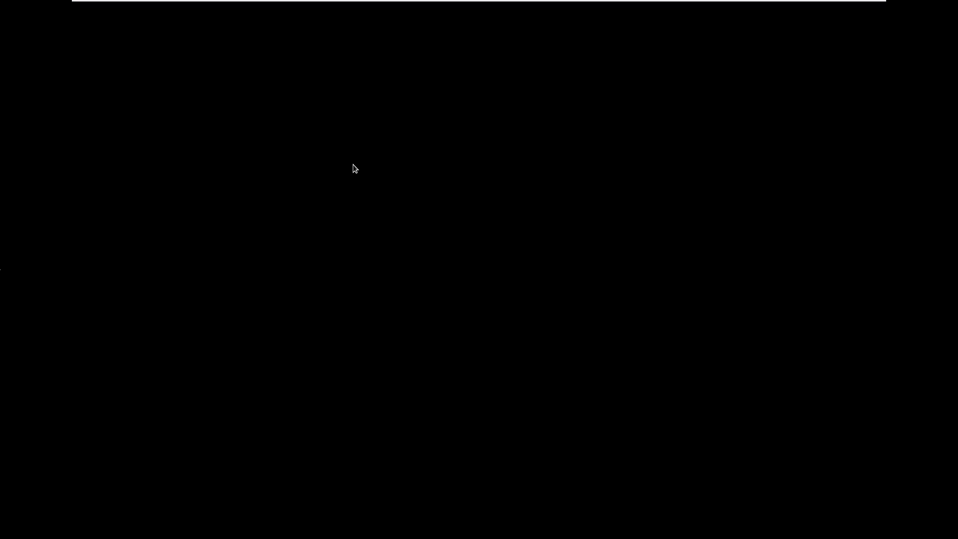
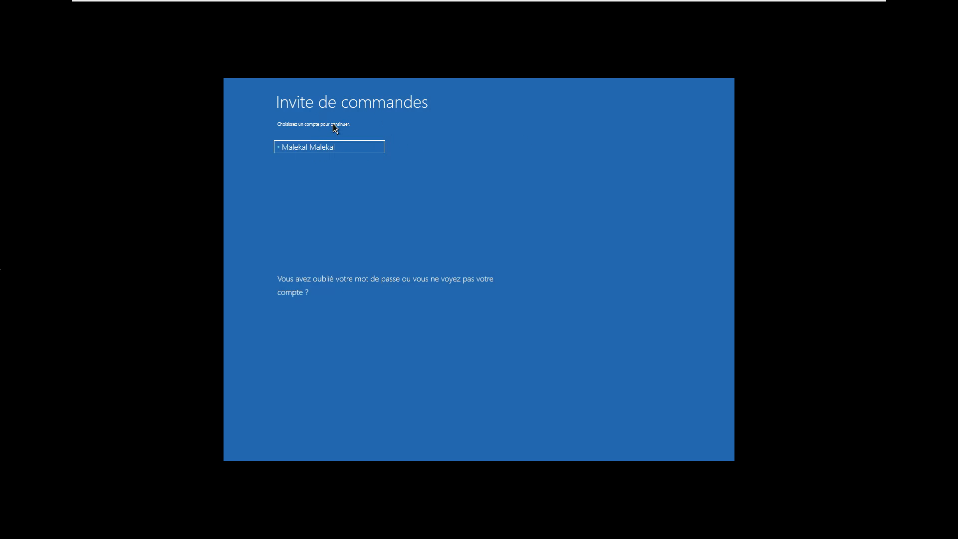
click(317, 148)
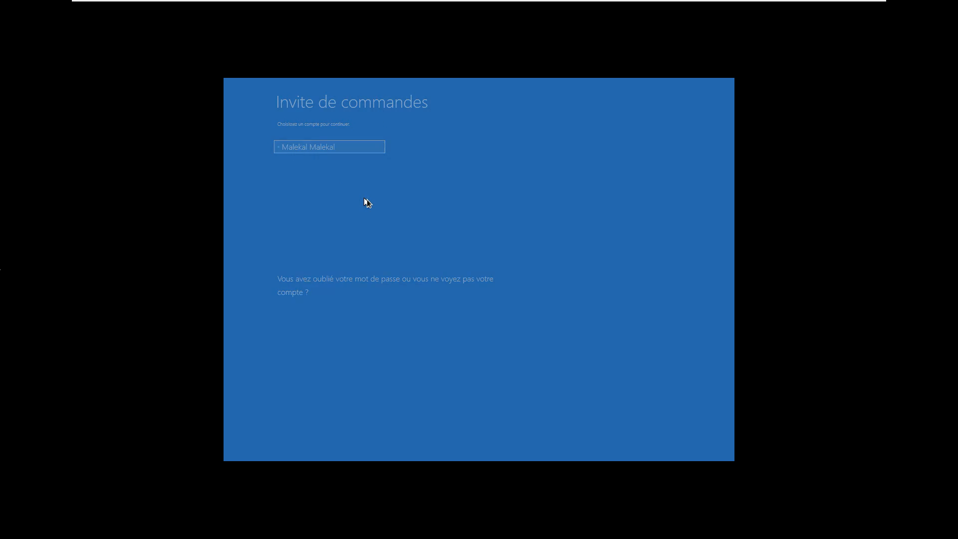
text(•••••••)
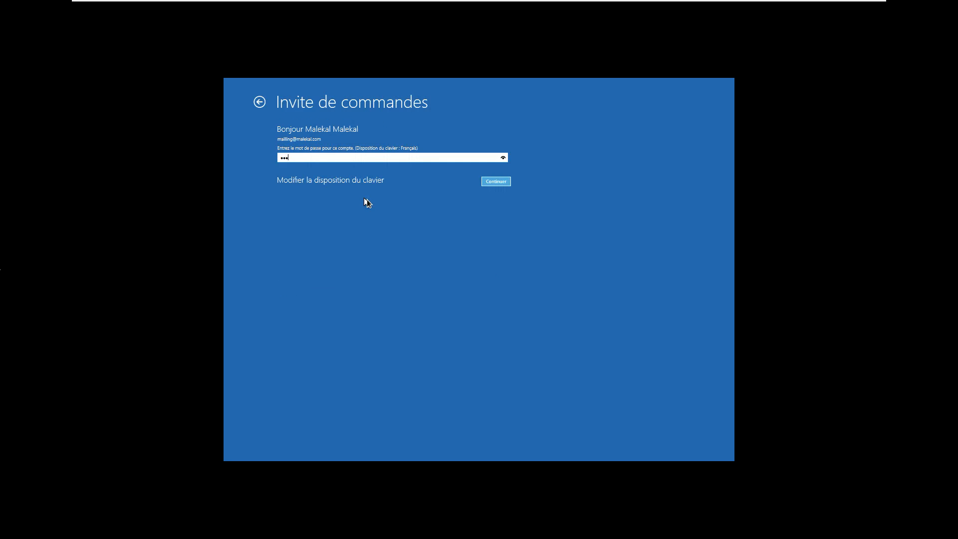
text(•••)
click(502, 183)
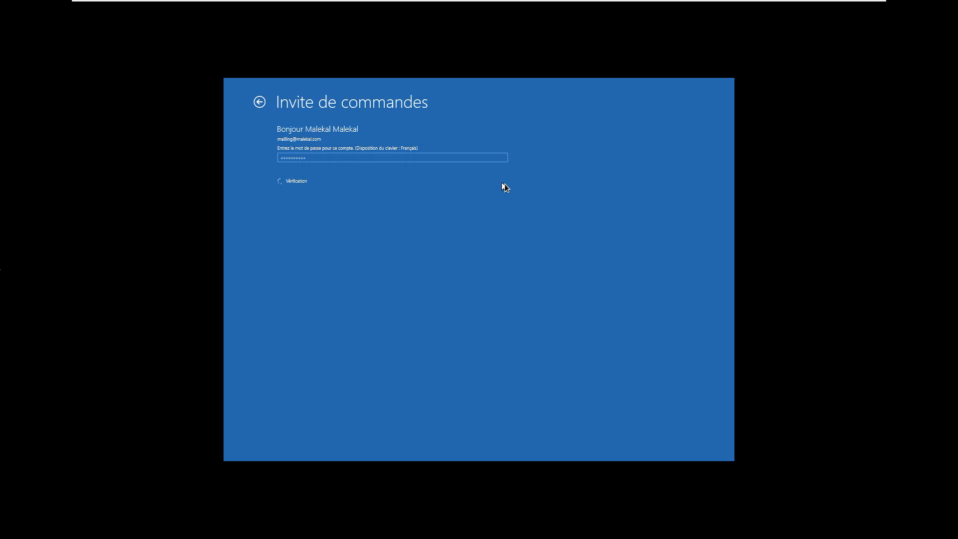
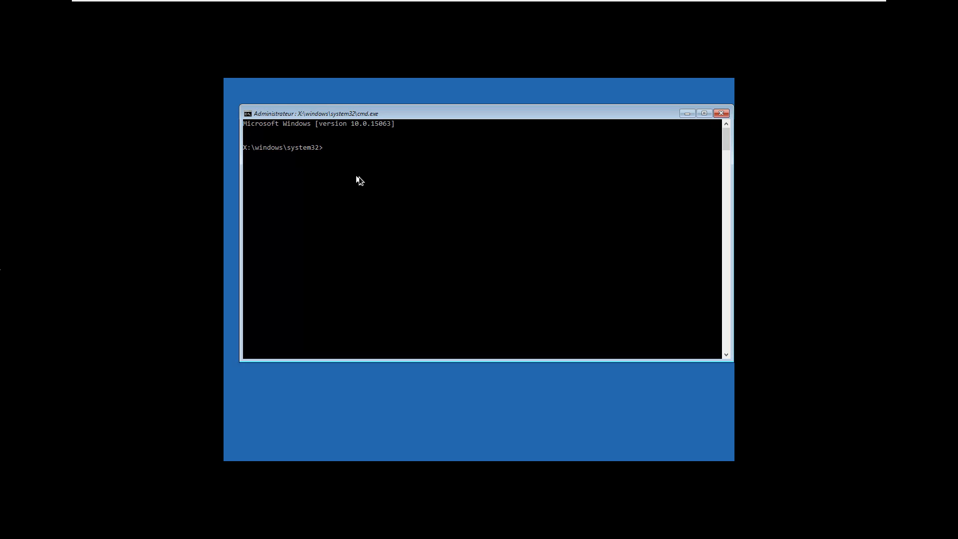
Switch to the C: drive in the command prompt and list its contents with dir.
text(c:)
key(Return)
text(dir)
key(Return)
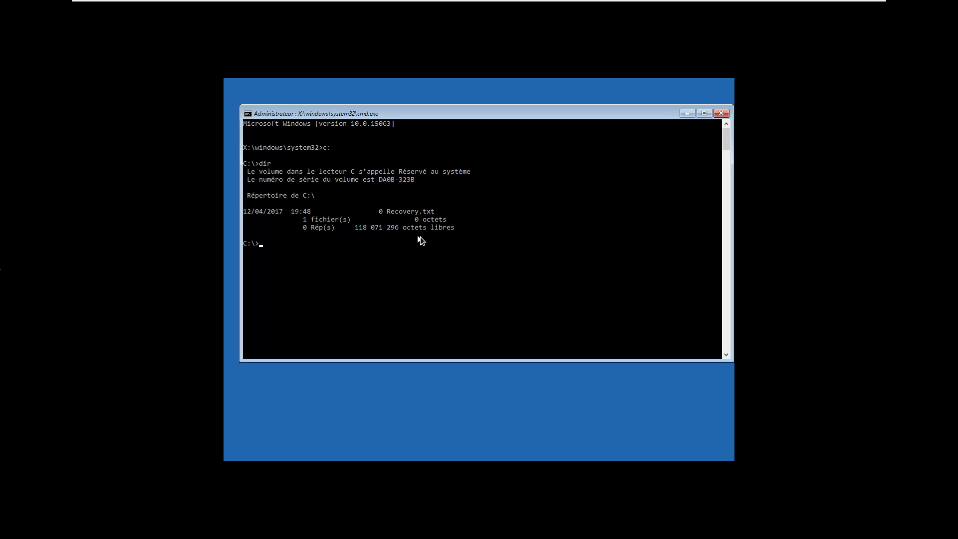
Switch to the D: drive in the command prompt and list its contents with dir.
text(d:)
key(Return)
text(dir)
key(Return)
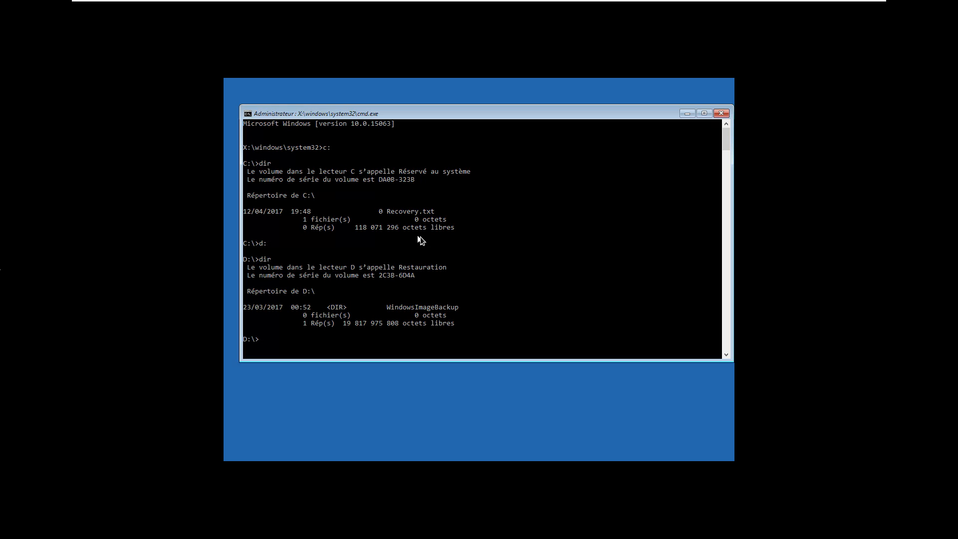
Switch to the E: drive in the command prompt and list its contents with dir.
text(e:)
key(Return)
text(dir)
key(Return)
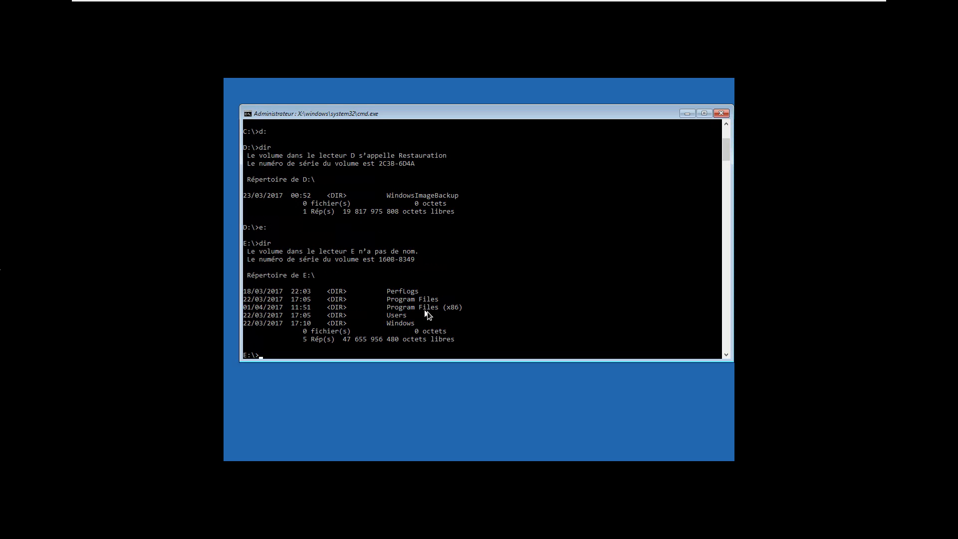
Start diskpart, select disk 0, and display the volumes with list vol.
text(diskpart)
key(Return)
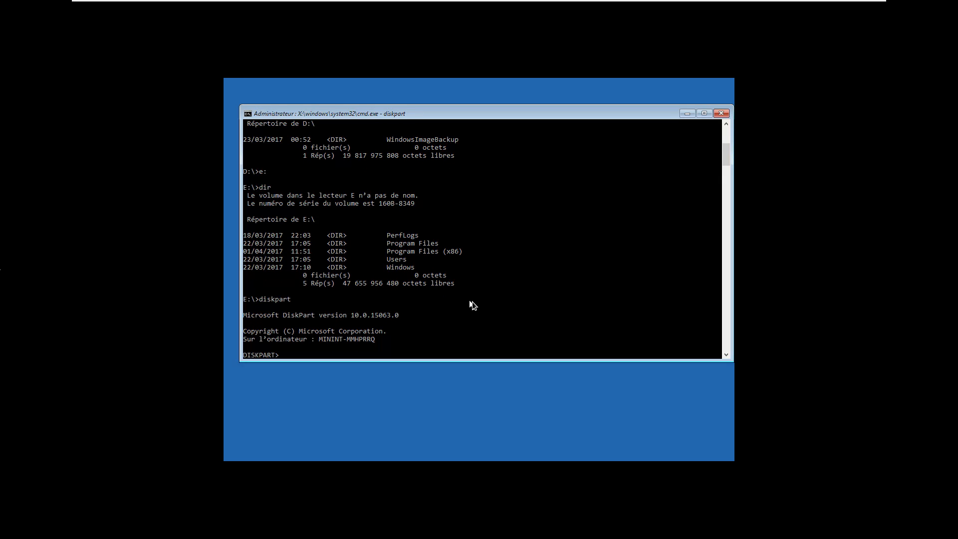
text(sel disk 0)
key(Return)
text(list vol)
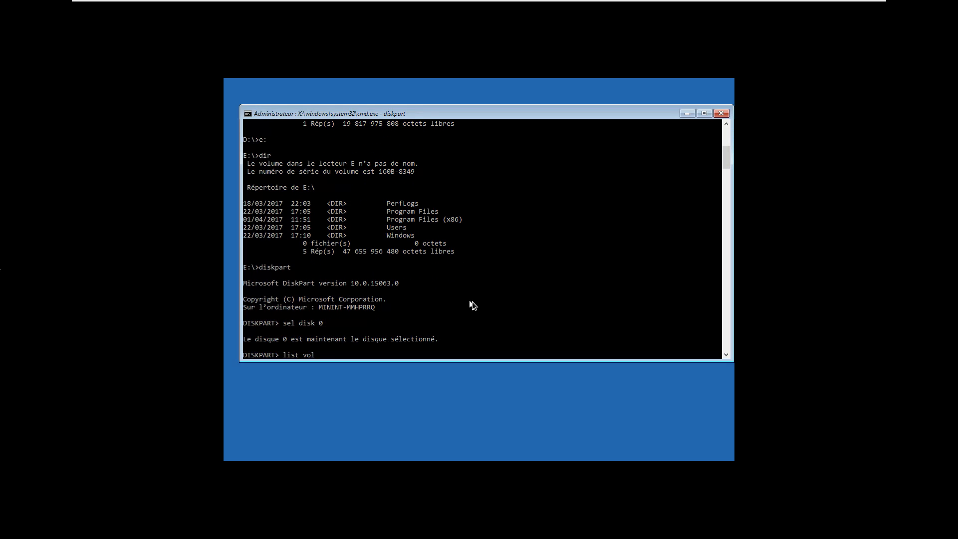
key(Return)
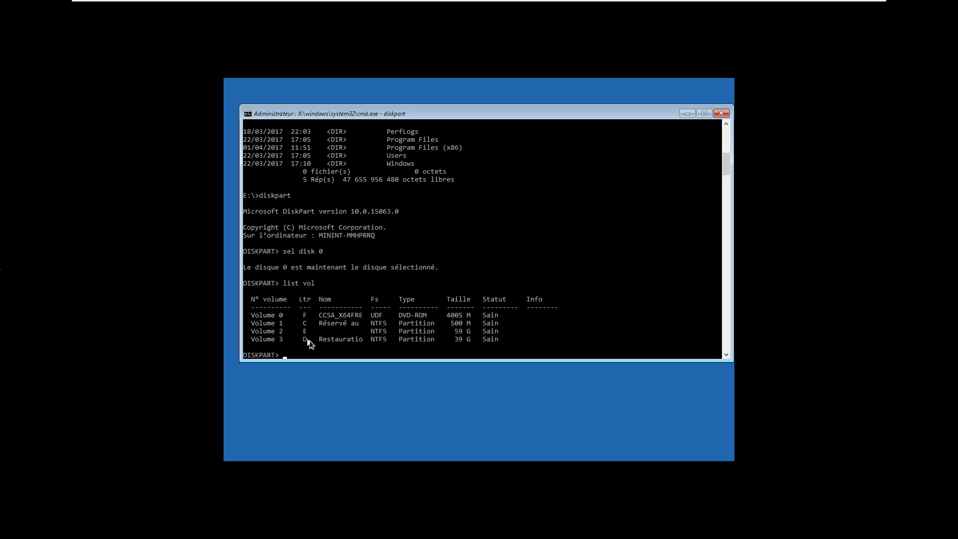
Compare the earlier E: directory listing with the DiskPart volume list to identify the Windows drive.
scroll(316, 334, up, 6)
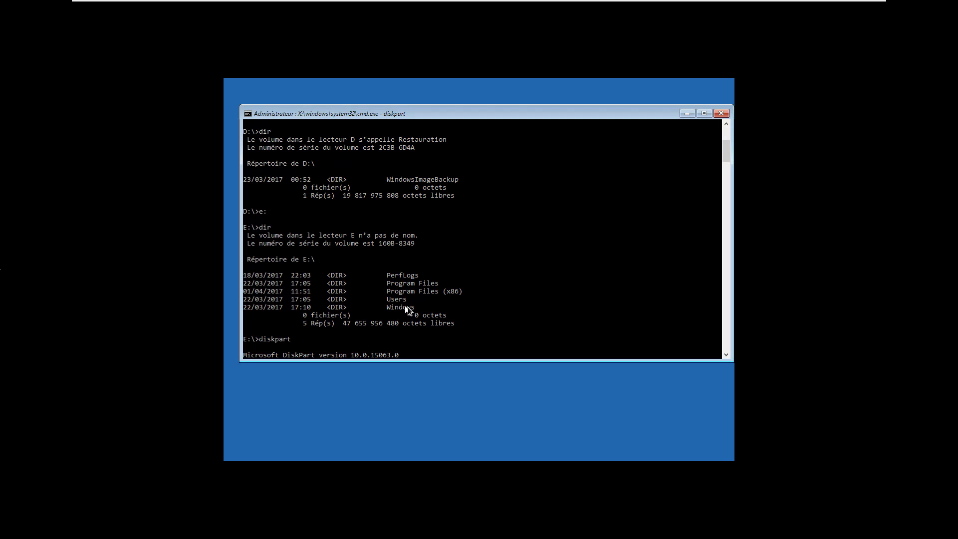
text(sel disk 0)
key(Return)
text(list vol)
key(Return)
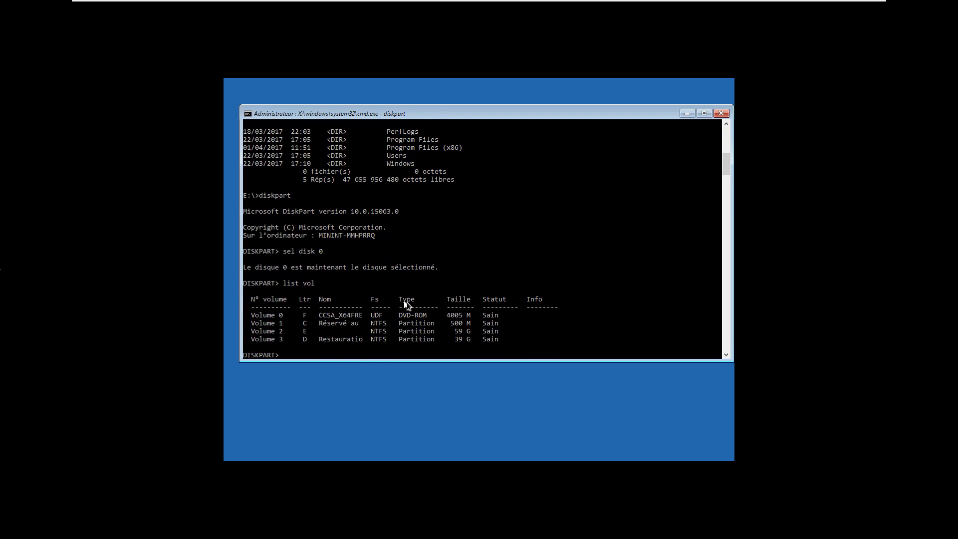
scroll(406, 301, down, 2)
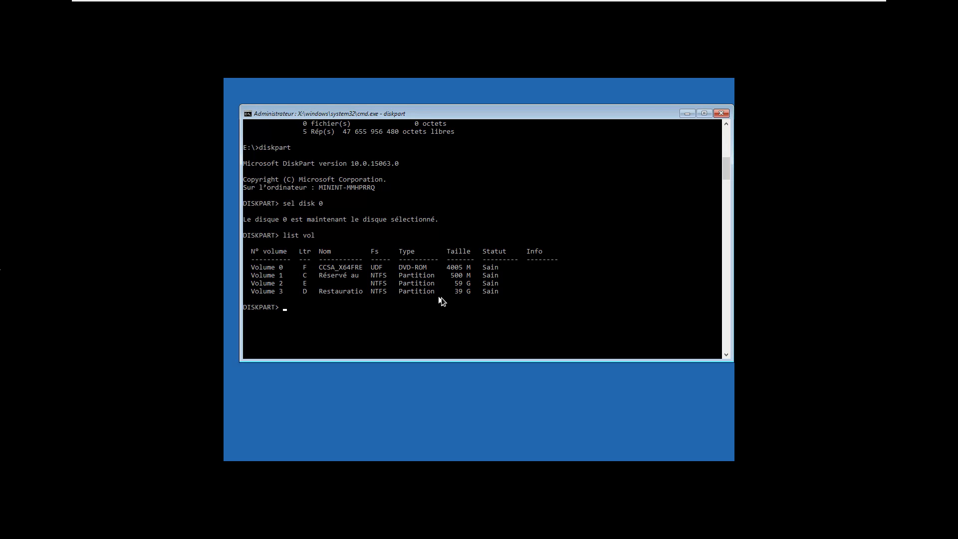
Exit DiskPart and list the contents of the E: drive again with dir.
text(exit)
key(Return)
text(dir)
key(Return)
Run chkdsk e: /R /F to check the Windows drive, answering n to the forced dismount of the volume.
text(chdsk)
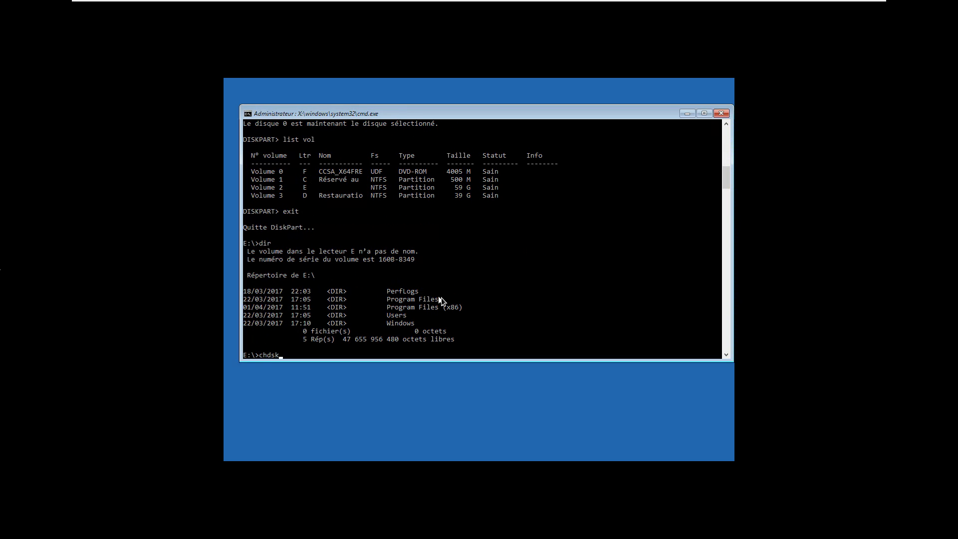
key(BackSpace)
key(BackSpace)
key(BackSpace)
text(kdsk c: /R /F)
key(Left)
key(Left)
key(BackSpace)
text(e)
key(Return)
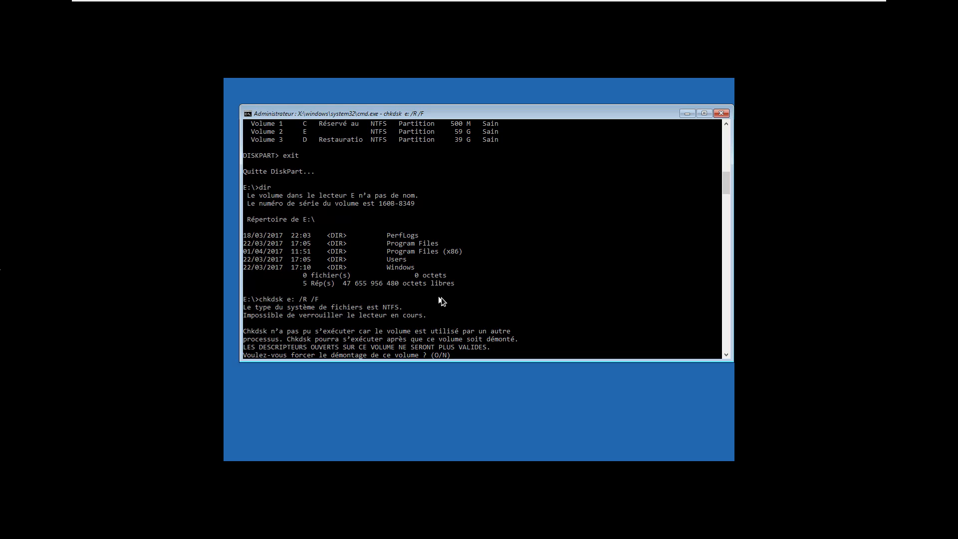
text(n)
key(Return)
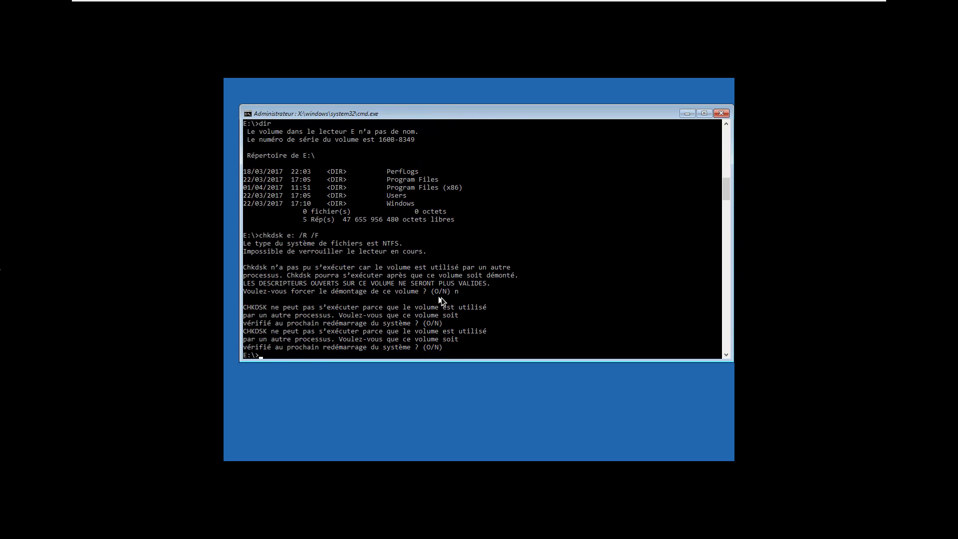
Switch to the D: drive and rerun the earlier chkdsk command on the E: drive.
text(d:)
key(Return)
key(Return)
key(Return)
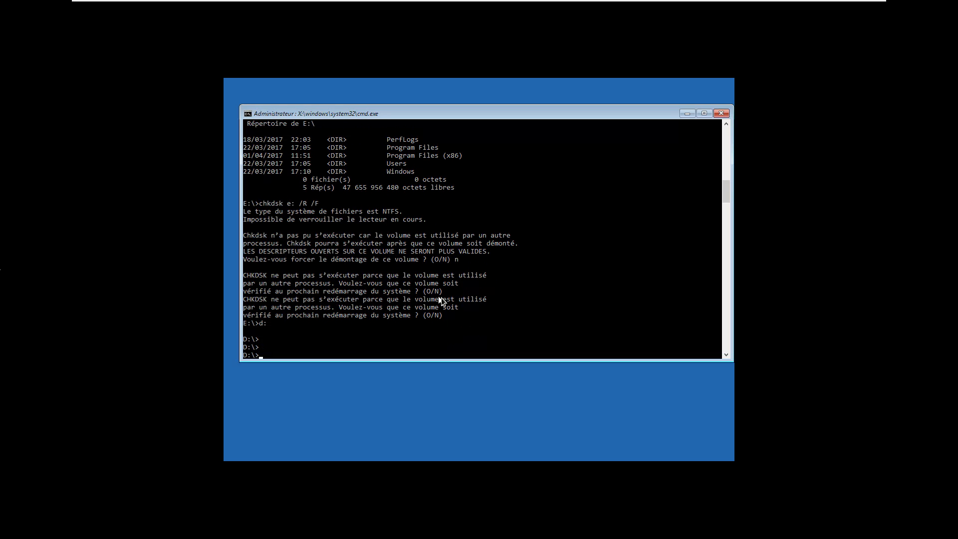
key(Up)
key(Up)
key(Return)
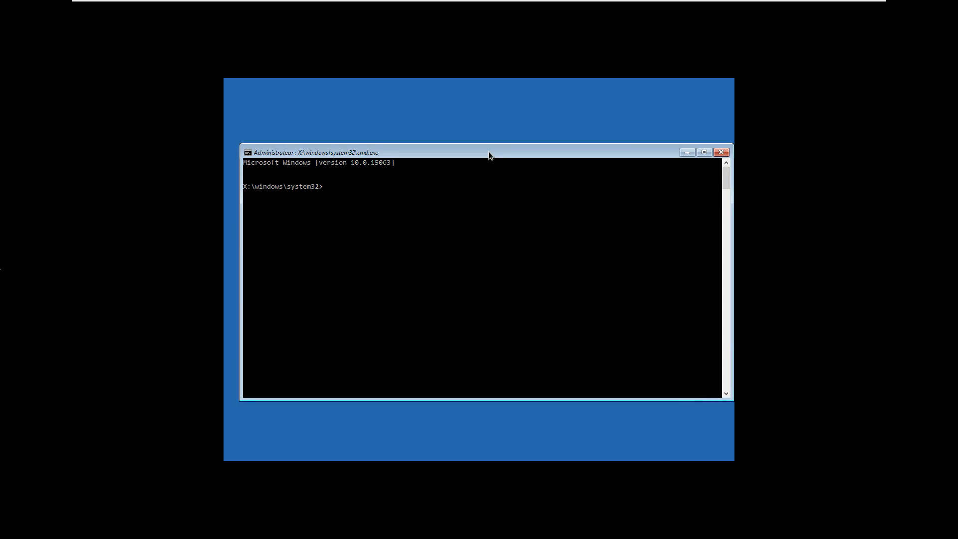
Display the sfc help and run an offline system file scan with sfc /scannow /OFFBOOTDIR=E:\ /OFFWINDIR=E:\Windows.
text(/?)
key(Return)
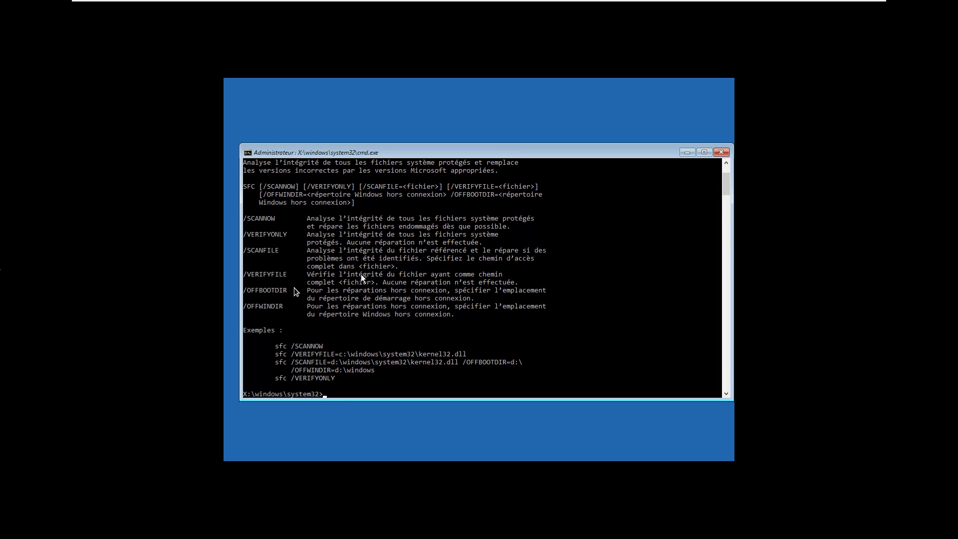
text(sfc /scannow /OFFBOOTDIR=E:\)
text(/OFFWIN)
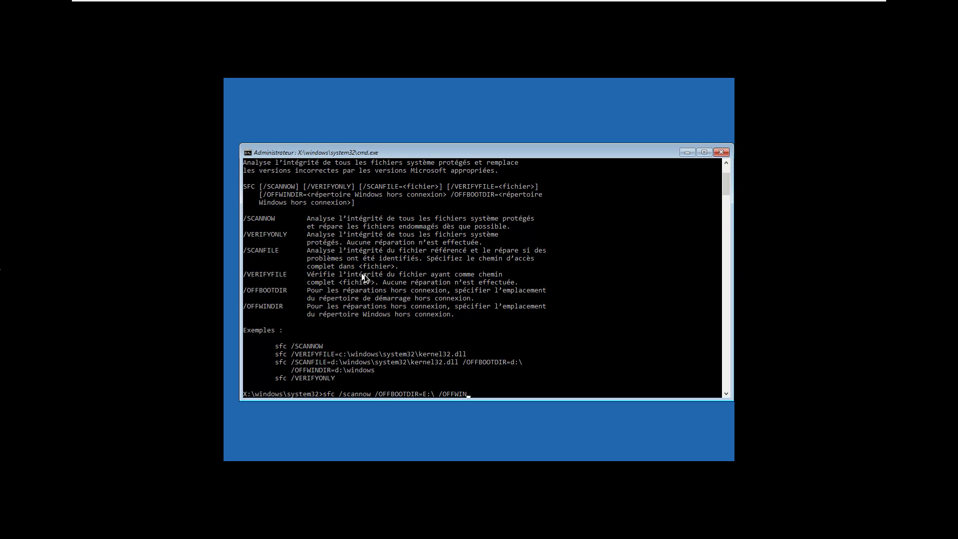
text(DIR=E:\Windows)
key(Return)
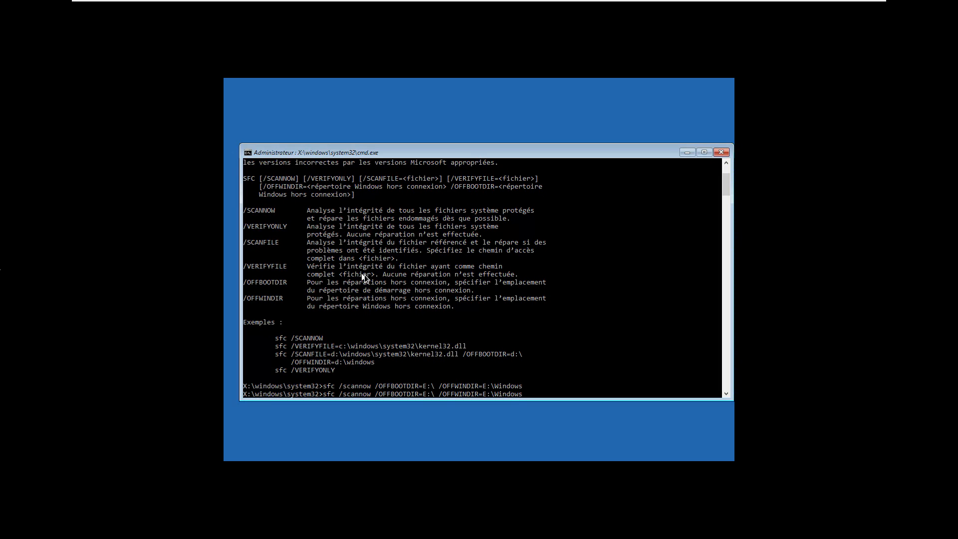